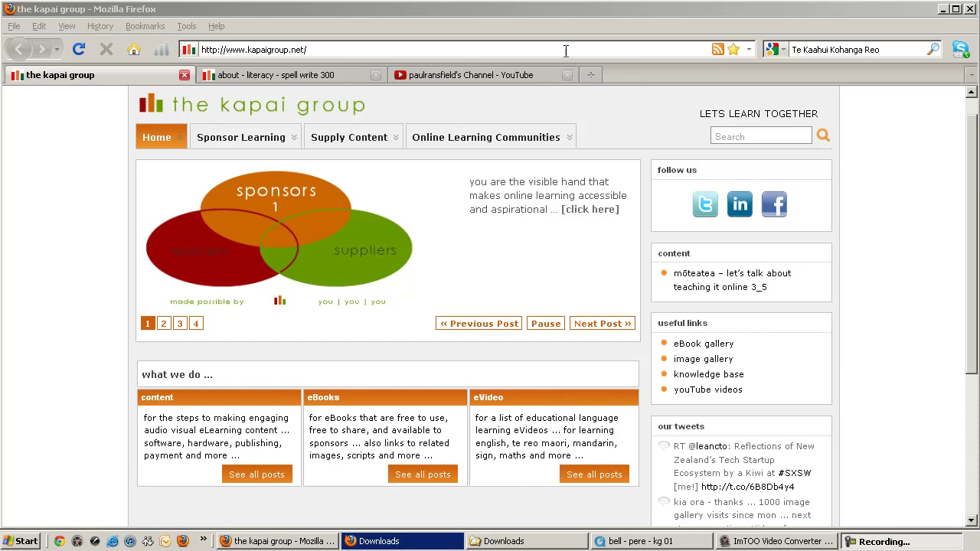
# - Switch to the 'about - literacy - spell write 300' gallery tab and scroll down to the ant entry
pyautogui.click(340, 76)
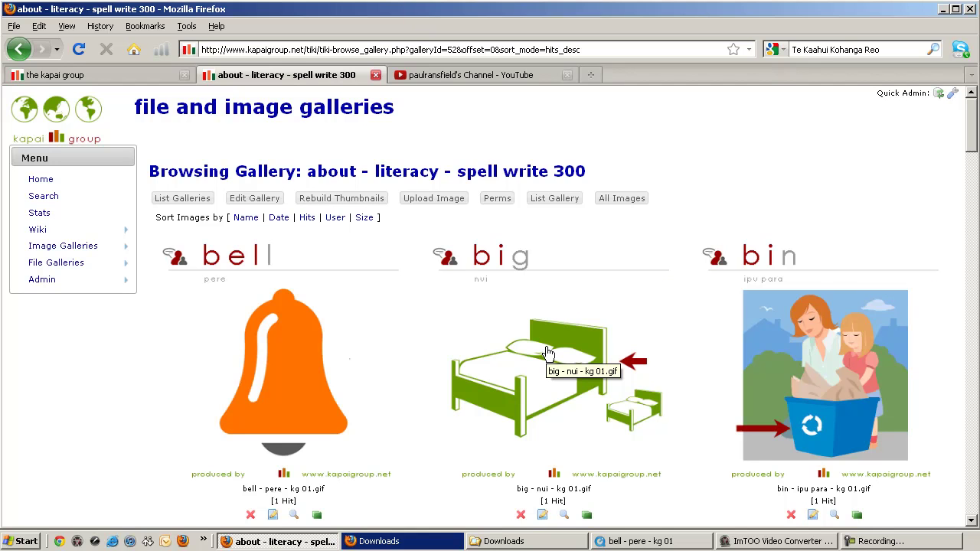
pyautogui.scroll(-5, 548, 352)
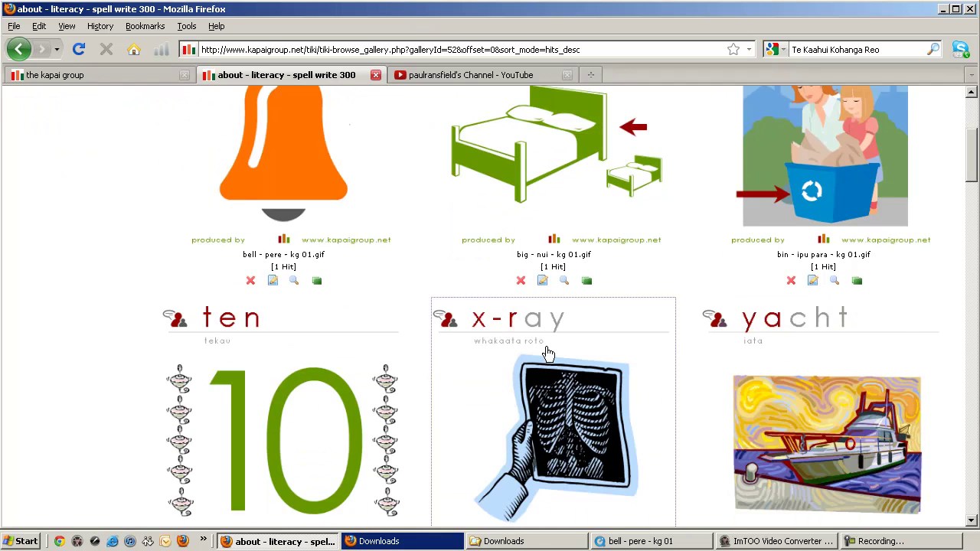
pyautogui.scroll(-10, 548, 352)
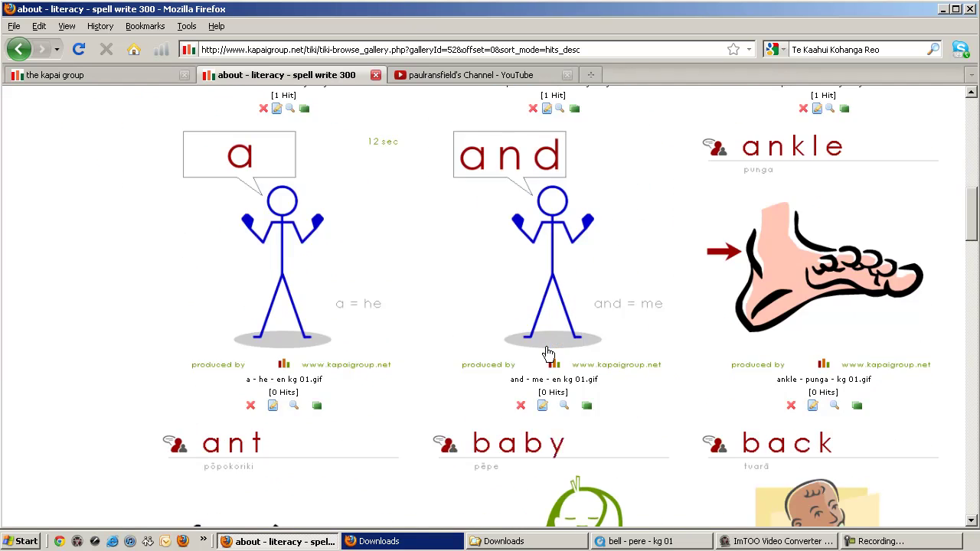
pyautogui.scroll(-5, 548, 352)
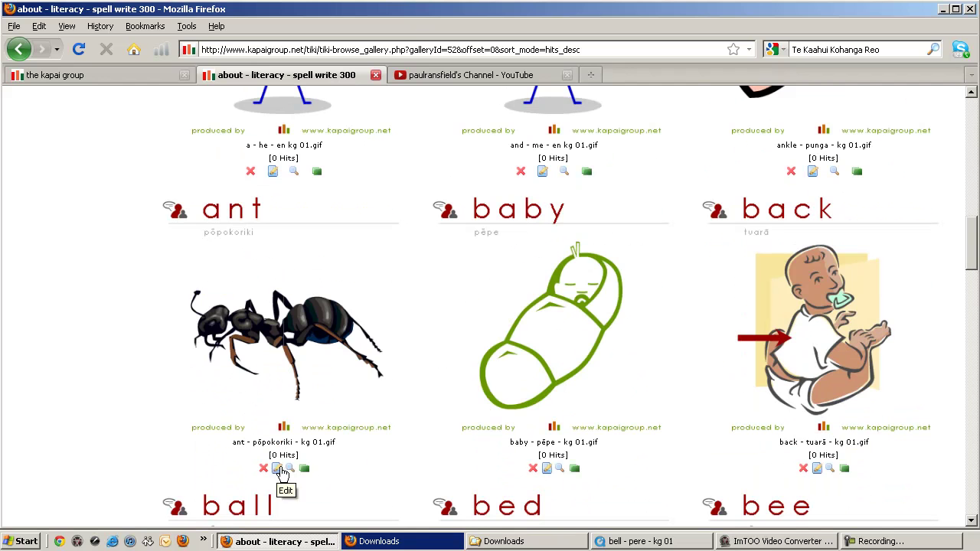
# - Save the ant image as the GIF 'ant - pōpokoriki - kg 01' in Downloads, then close the preview
pyautogui.click(290, 468)
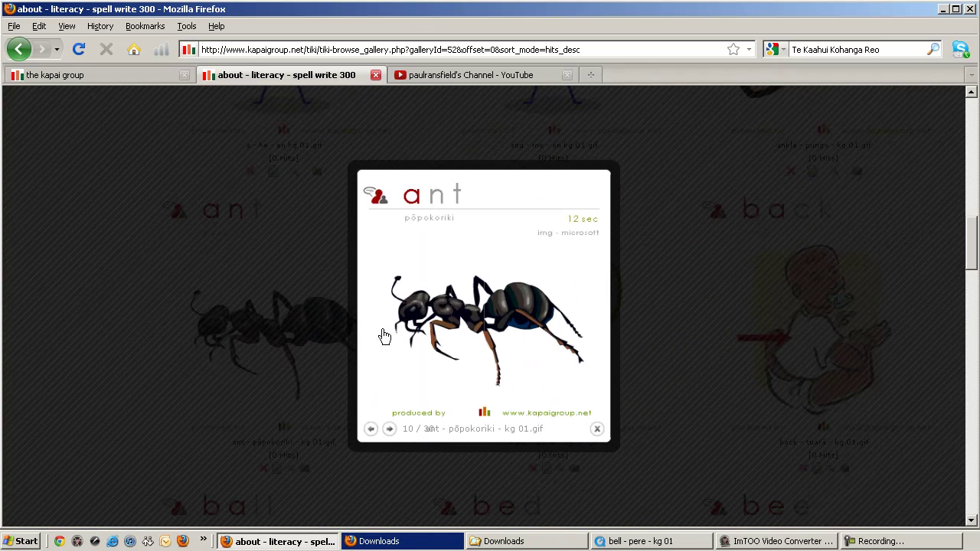
pyautogui.rightClick(467, 324)
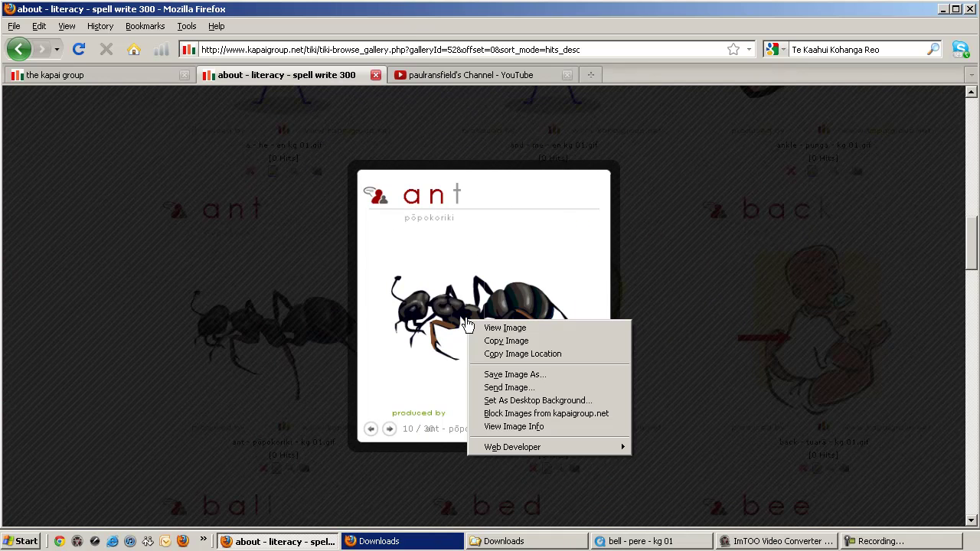
pyautogui.click(508, 374)
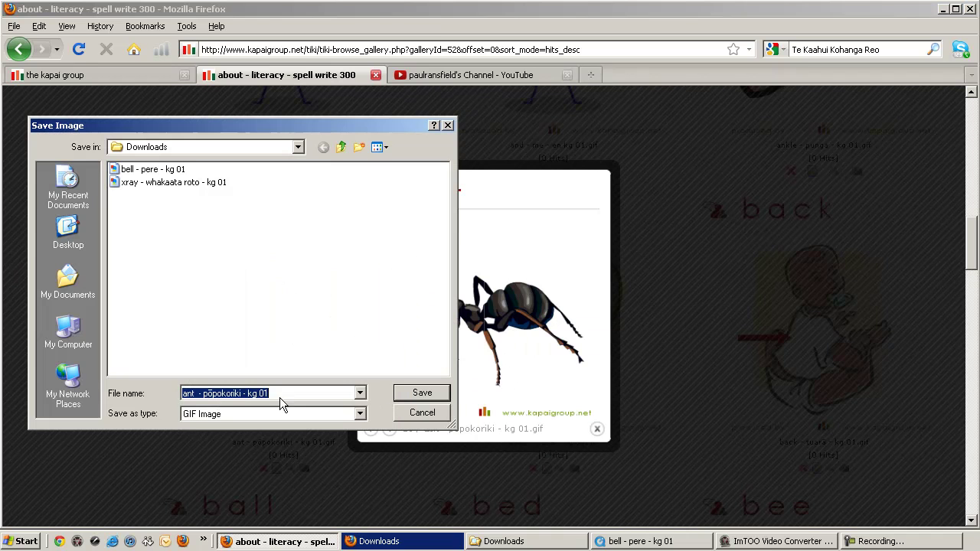
pyautogui.click(423, 393)
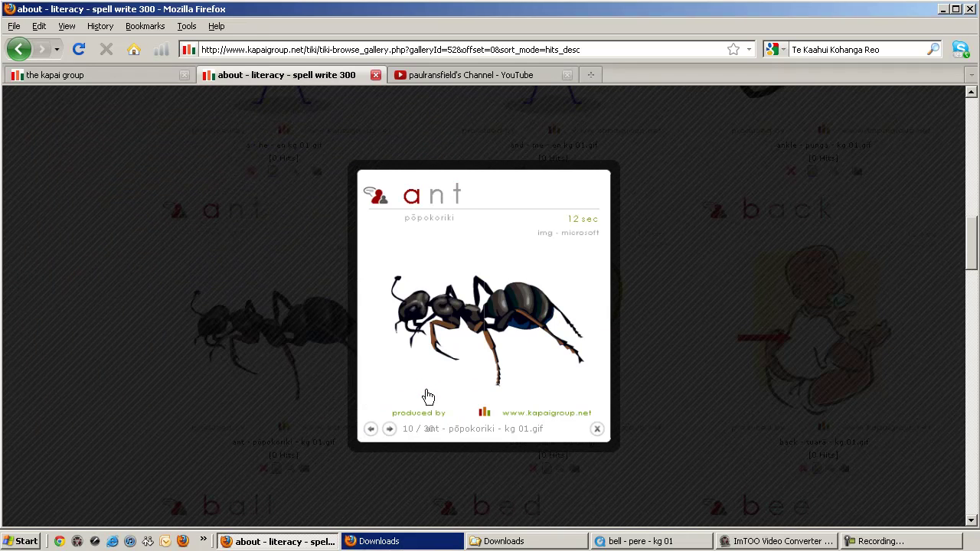
pyautogui.click(596, 429)
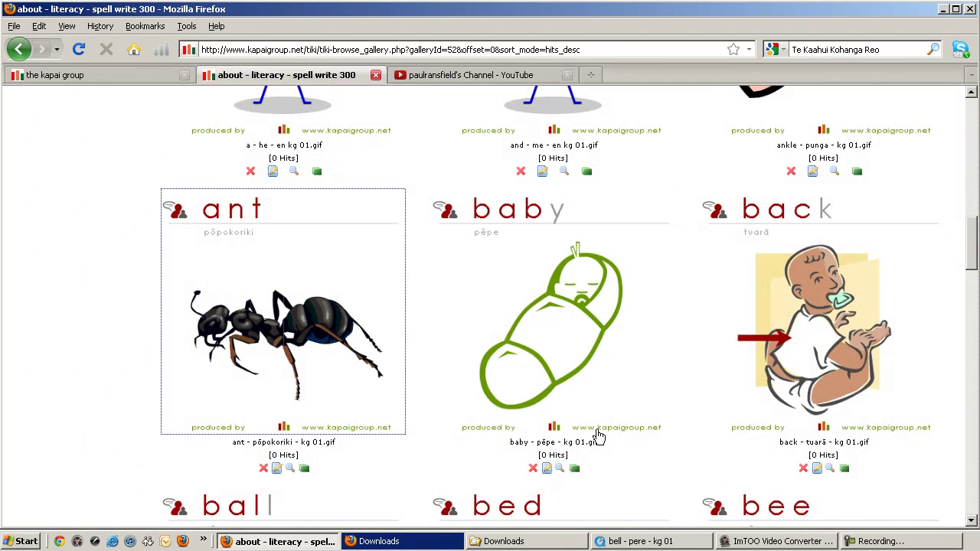
# - Select the 9.17 KB ant GIF in Downloads and bring forward the empty Untitled QuickTime player
pyautogui.click(525, 541)
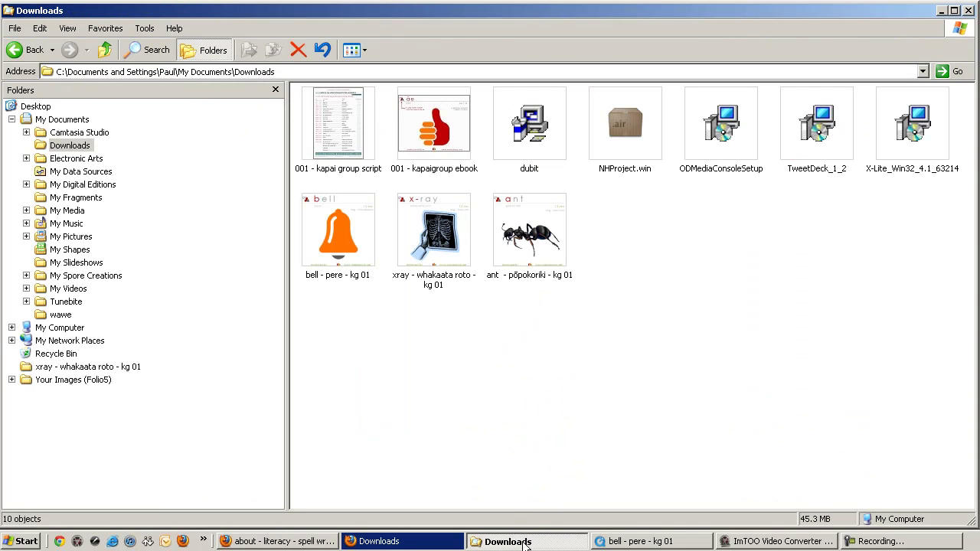
pyautogui.click(536, 255)
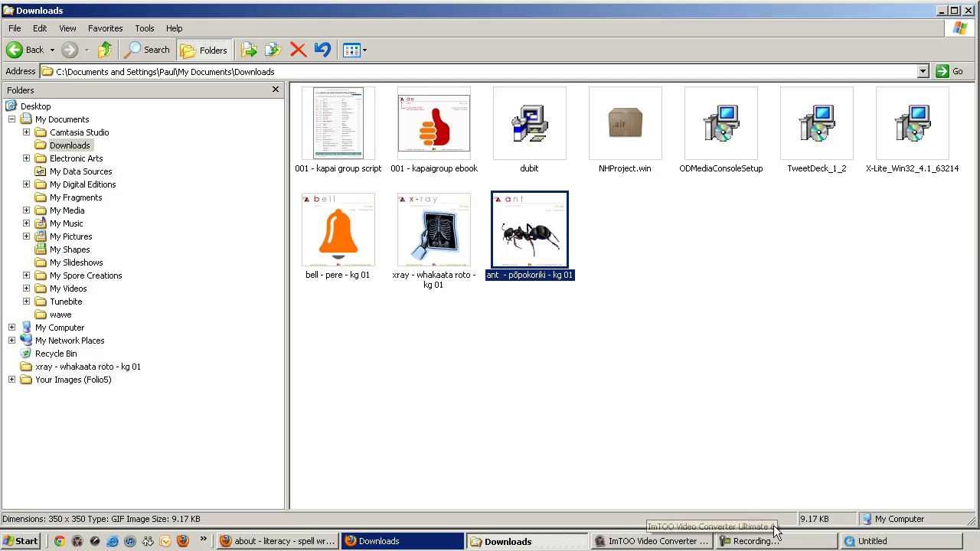
pyautogui.click(869, 541)
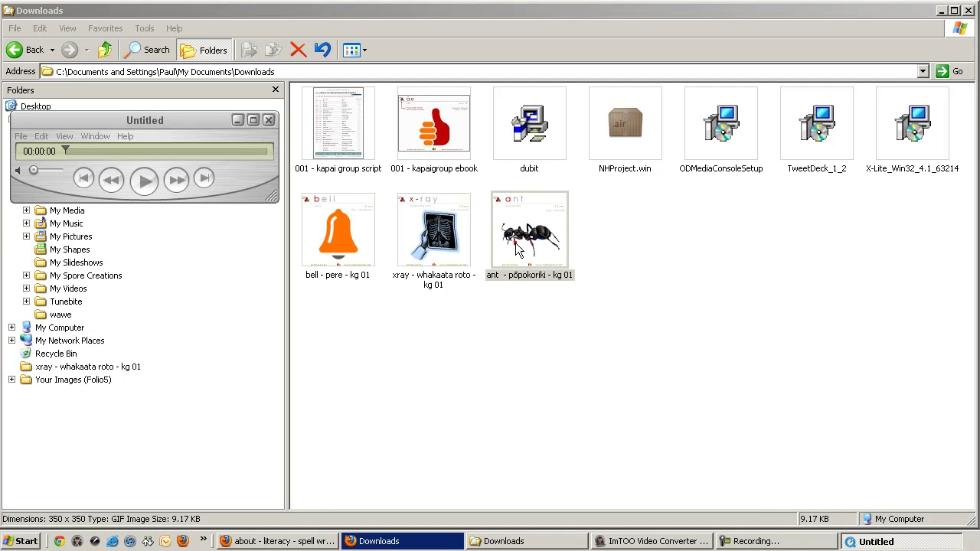
# - Load the ant GIF into QuickTime and export it with Movie to AVI into Downloads
pyautogui.moveTo(514, 241)
pyautogui.mouseDown()
pyautogui.moveTo(157, 158)
pyautogui.moveTo(97, 158)
pyautogui.mouseUp()
pyautogui.click(20, 137)
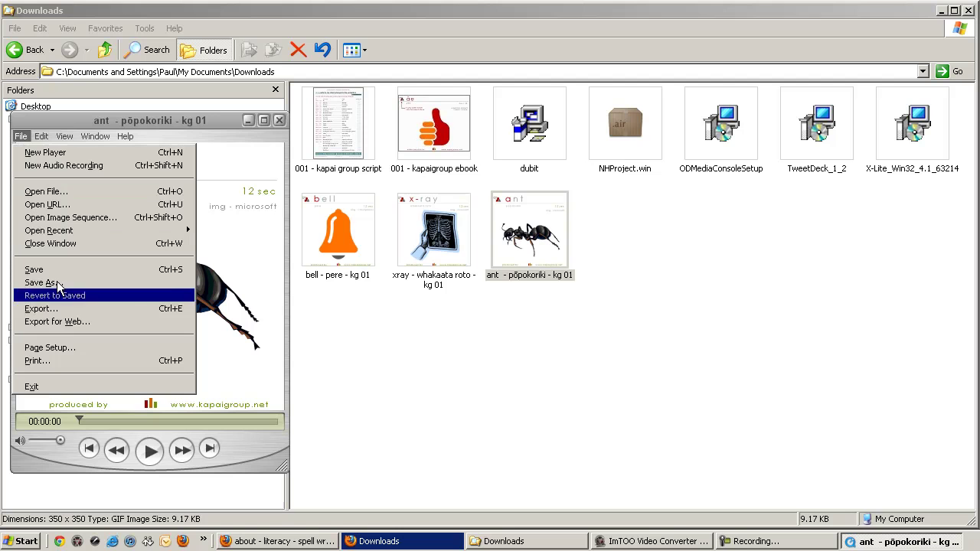
pyautogui.click(66, 309)
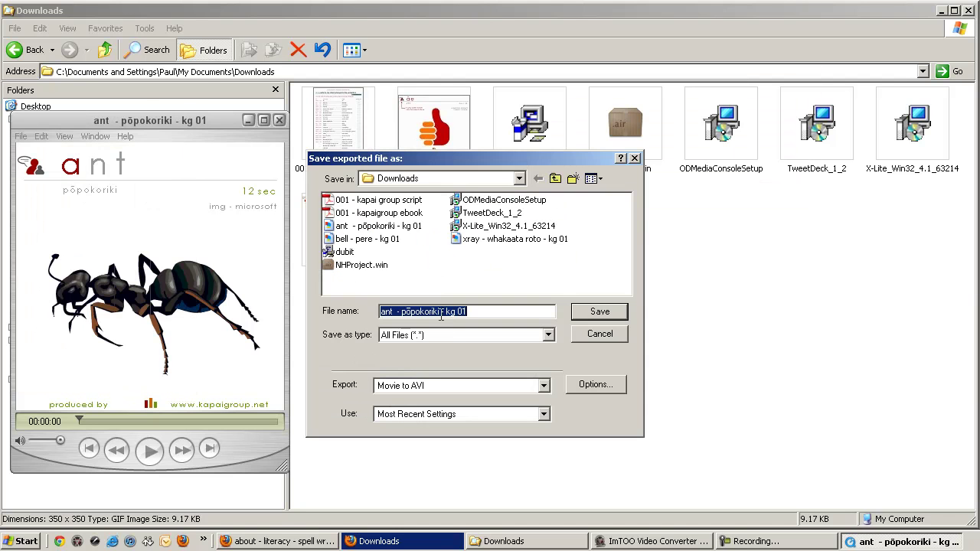
pyautogui.click(601, 312)
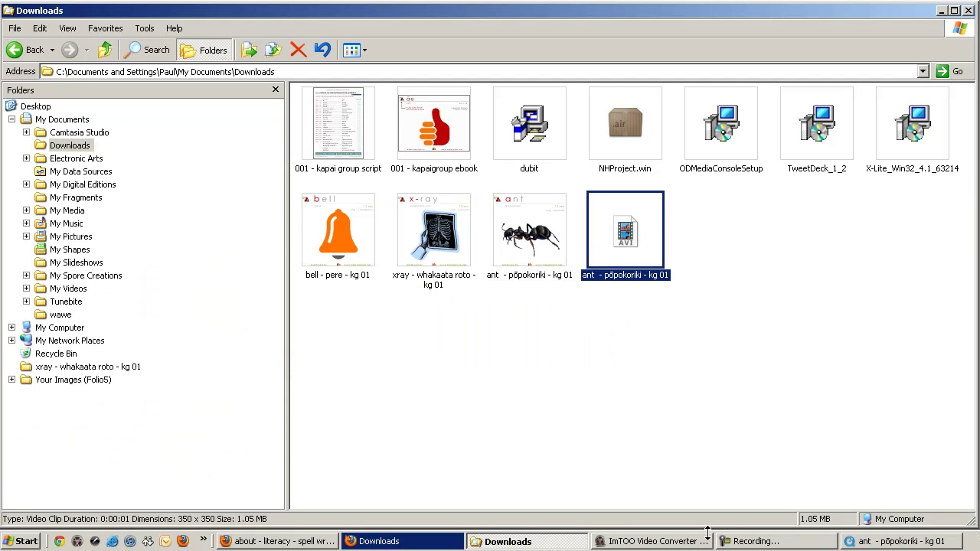
# - Launch DubIt and open the ant Video Clip AVI from Downloads, using Details view to pick it
pyautogui.click(23, 541)
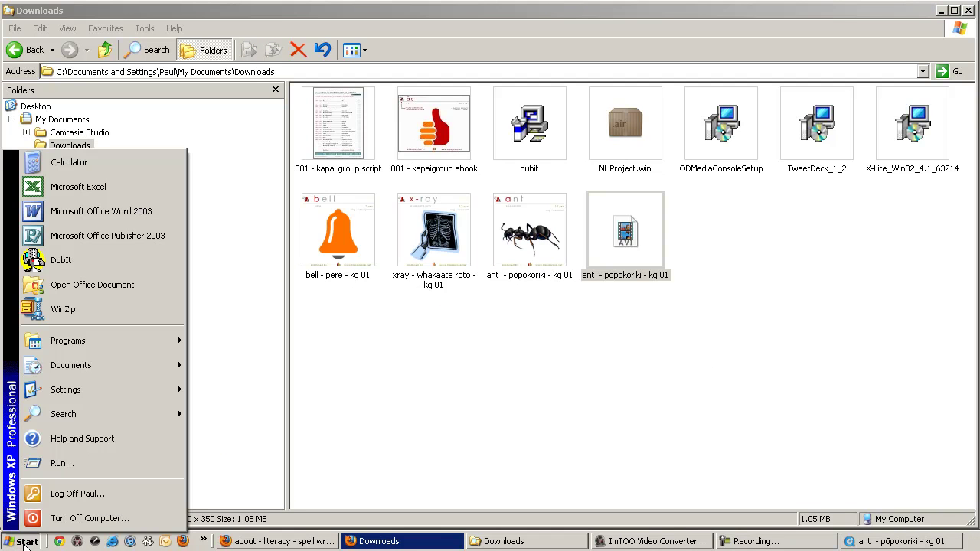
pyautogui.click(59, 260)
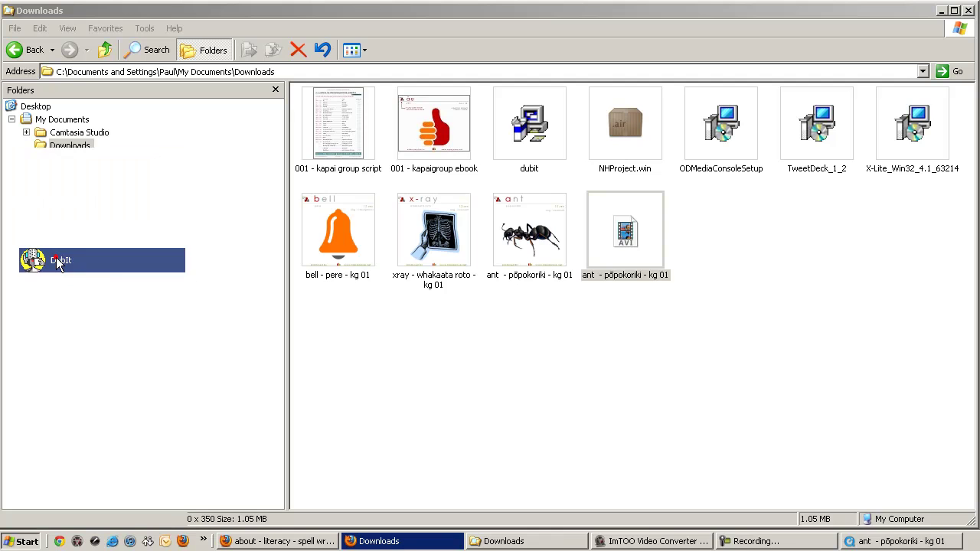
pyautogui.click(60, 114)
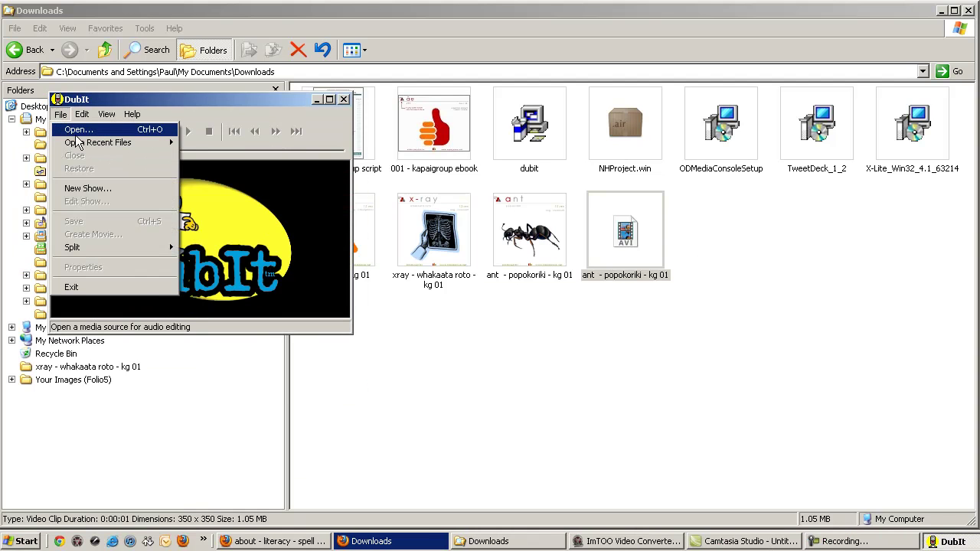
pyautogui.click(78, 132)
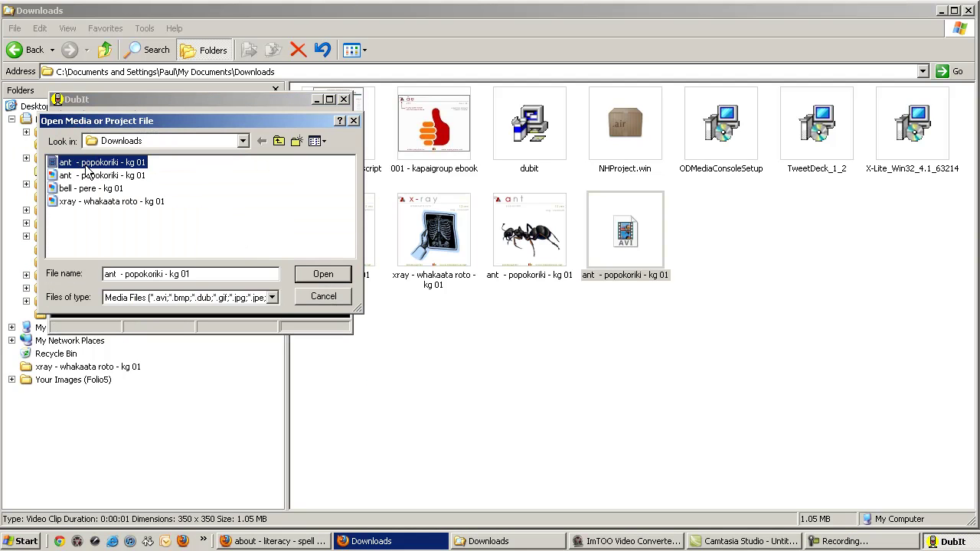
pyautogui.click(317, 141)
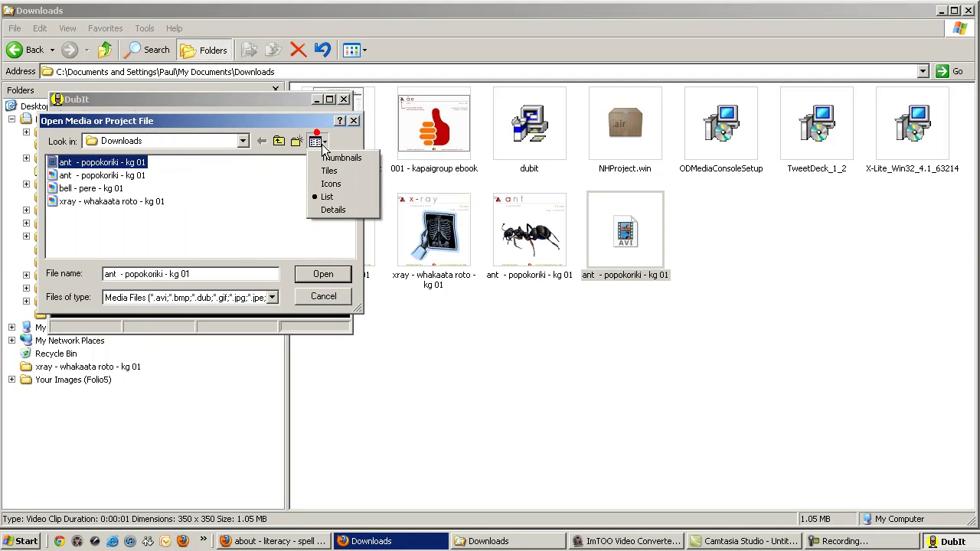
pyautogui.click(326, 208)
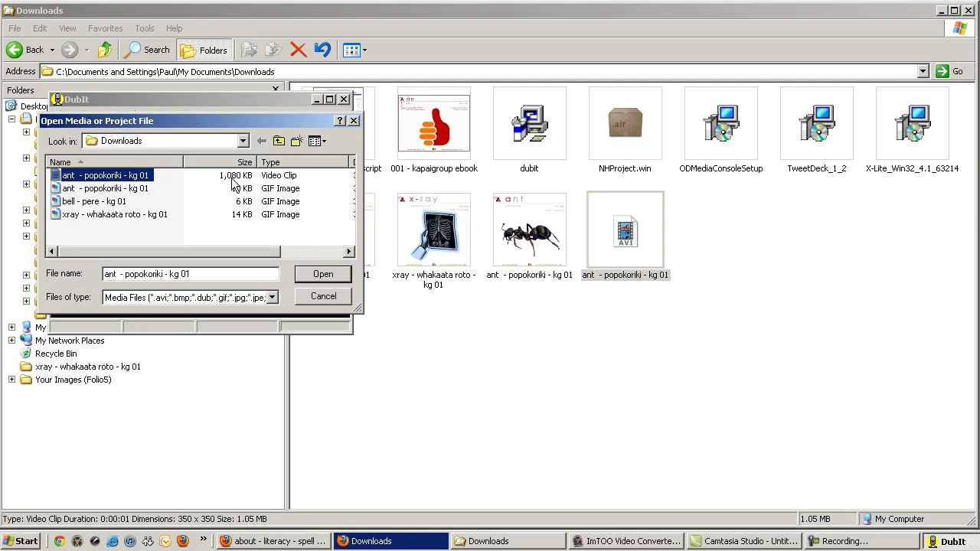
pyautogui.click(322, 275)
pyautogui.click(323, 273)
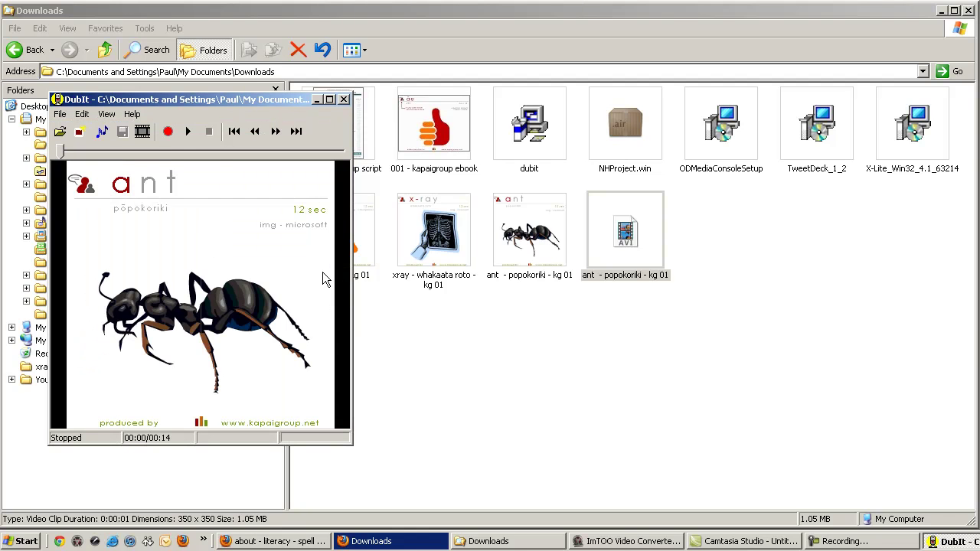
# - Record a 14-second microphone narration over the ant clip, then stop recording
pyautogui.click(167, 131)
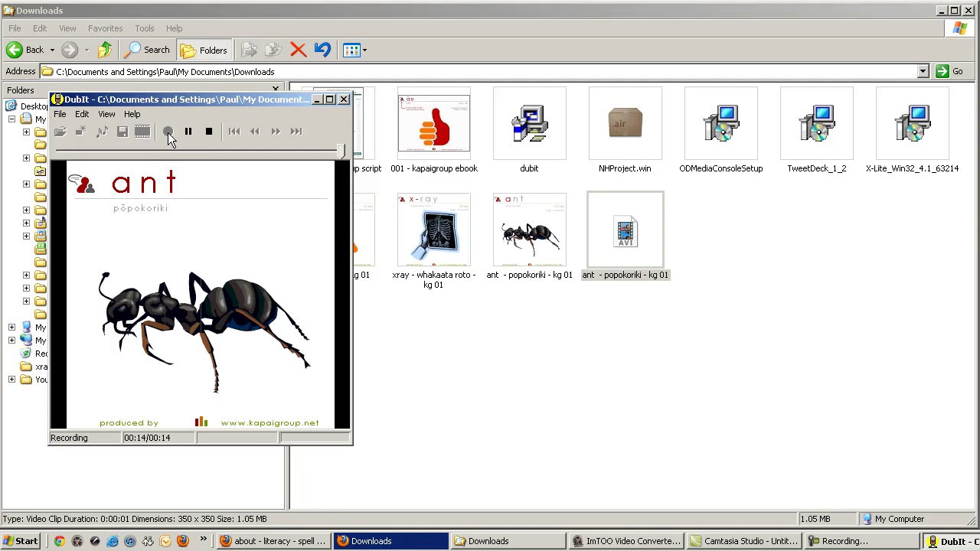
pyautogui.click(207, 133)
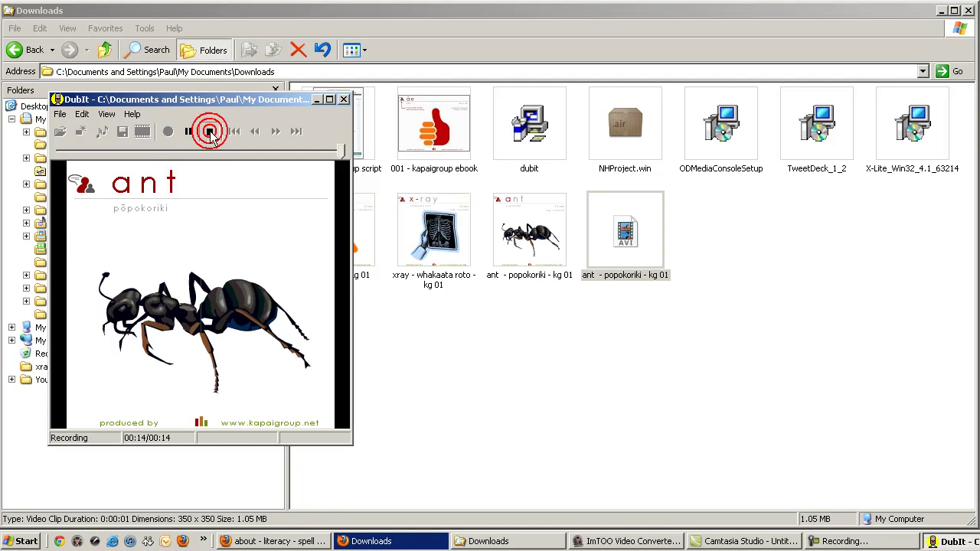
pyautogui.click(60, 115)
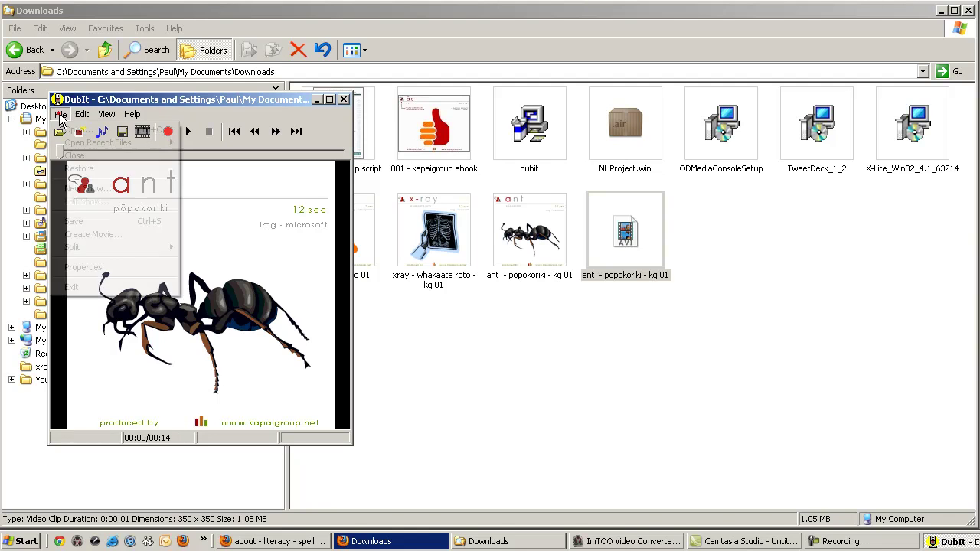
# - Create the narrated movie as AVI 'ant - popokoriki - kg 02' and confirm it appears in Downloads
pyautogui.click(94, 234)
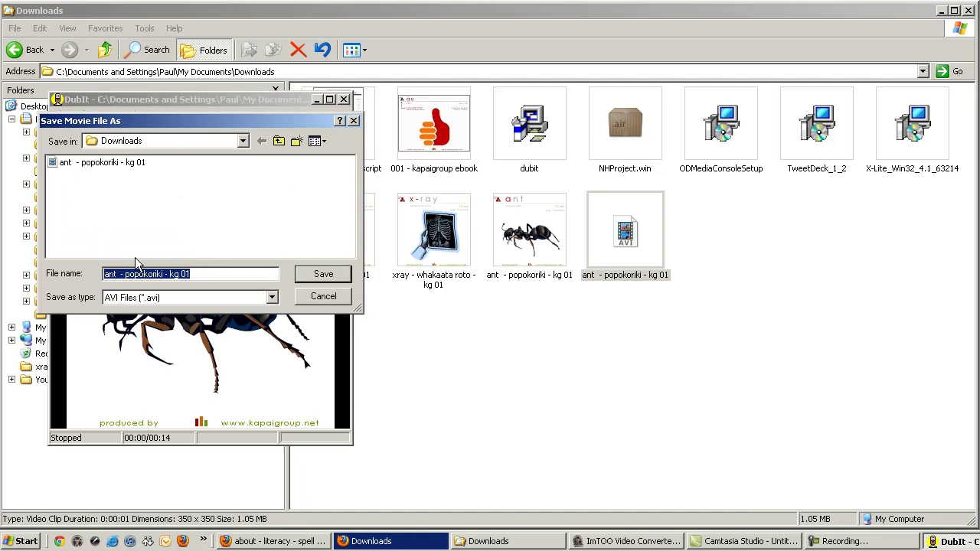
pyautogui.click(217, 274)
pyautogui.press('BackSpace')
pyautogui.write('2')
pyautogui.click(312, 274)
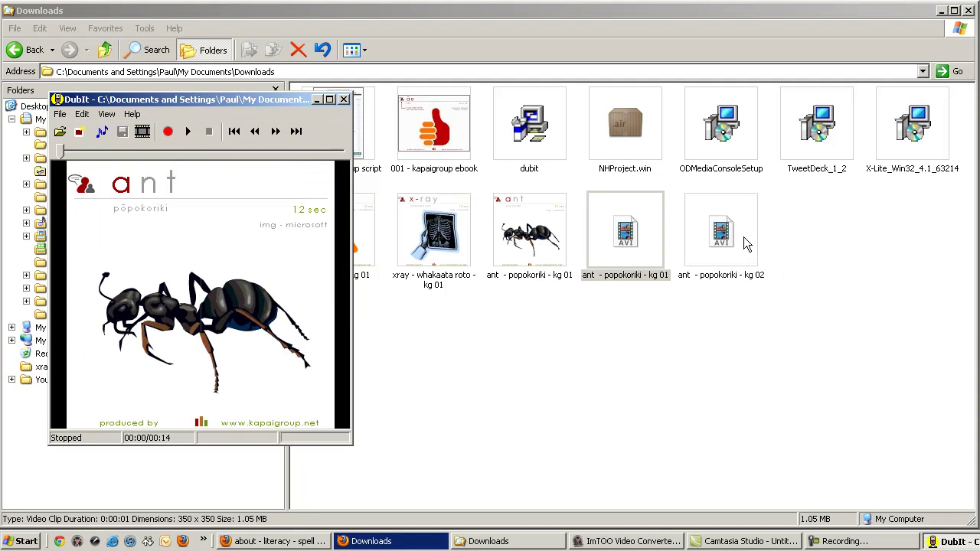
pyautogui.click(746, 243)
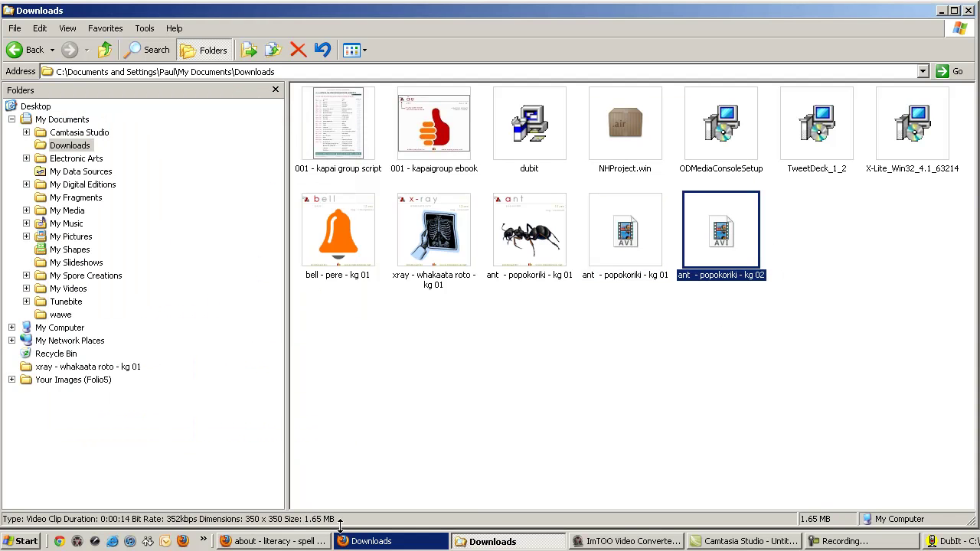
pyautogui.click(628, 541)
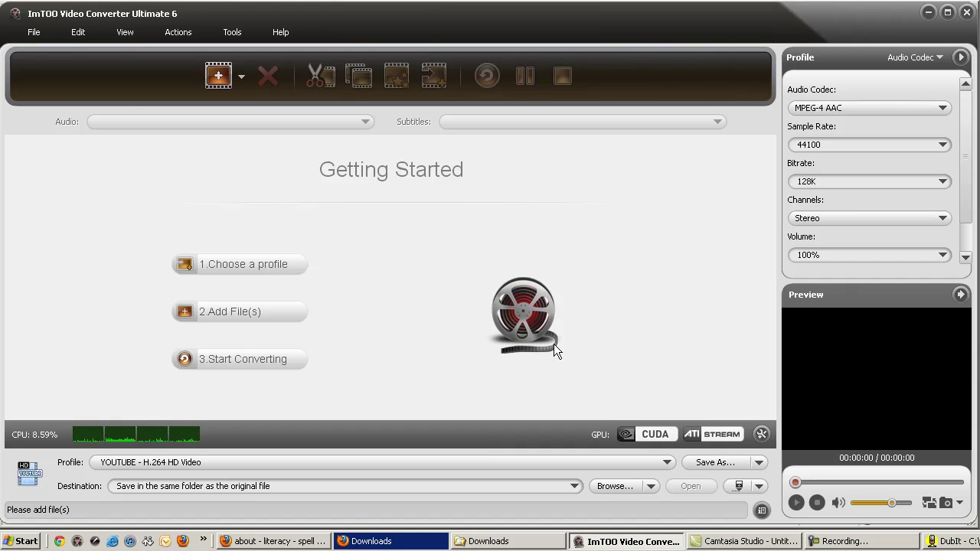
# - Add 'ant - popokoriki - kg 02' to ImTOO and browse the profiles to Web Video > YOUTUBE - H.264 HD Video
pyautogui.click(218, 76)
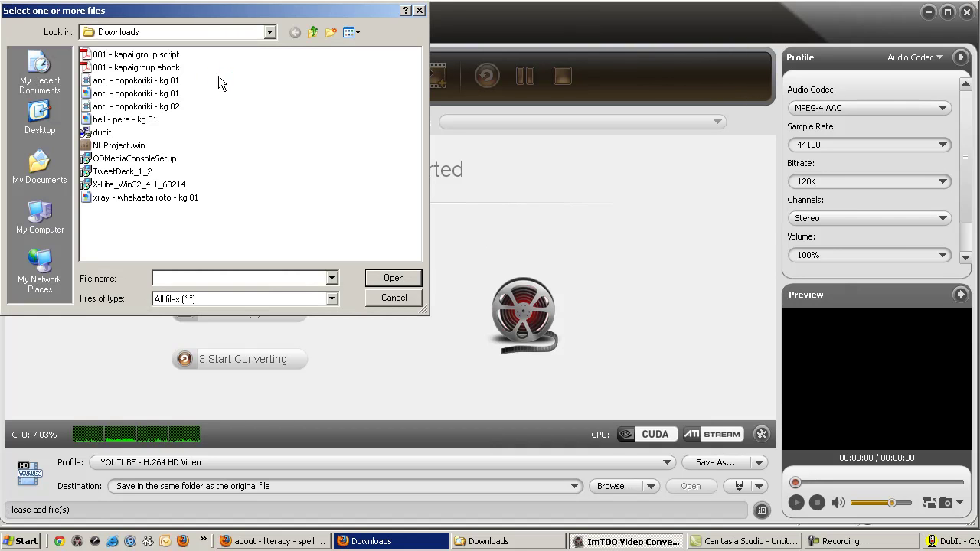
pyautogui.click(137, 106)
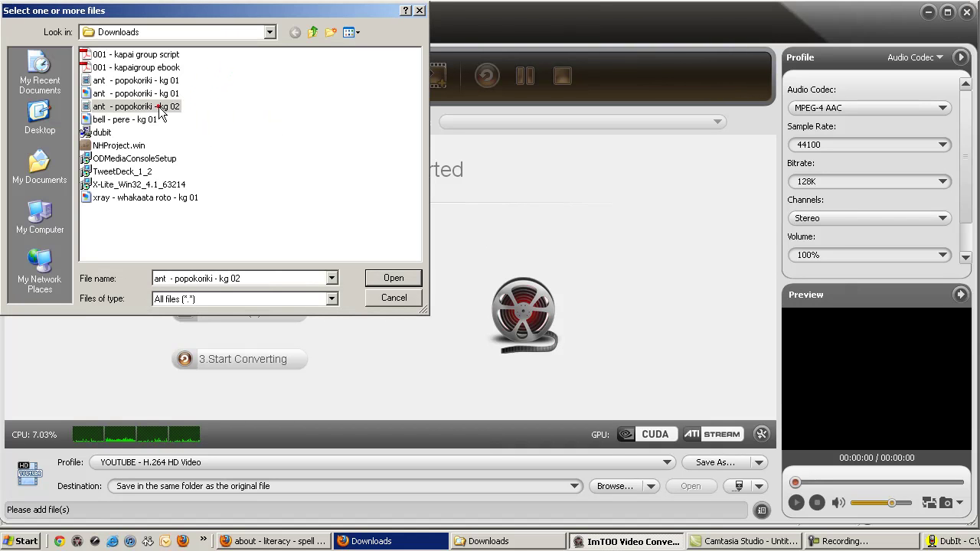
pyautogui.click(393, 278)
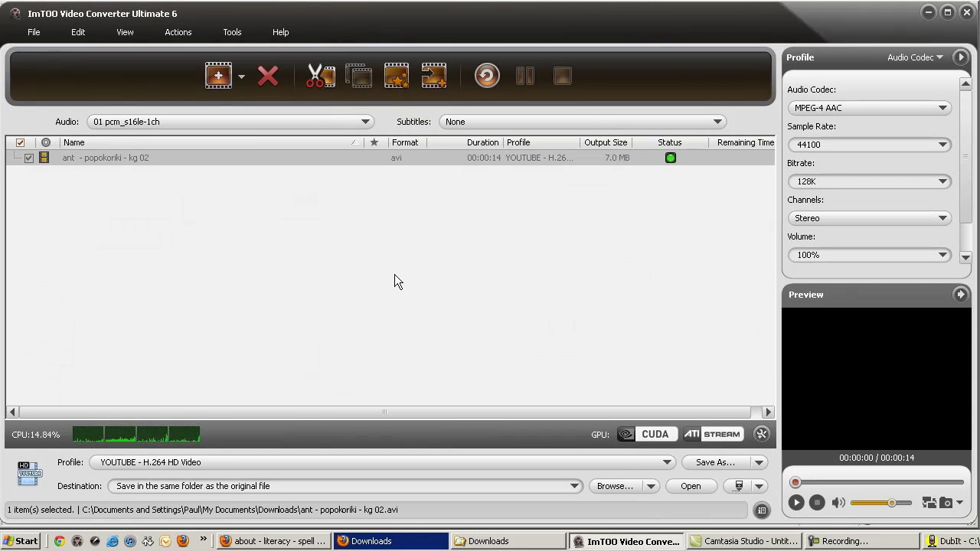
pyautogui.click(667, 462)
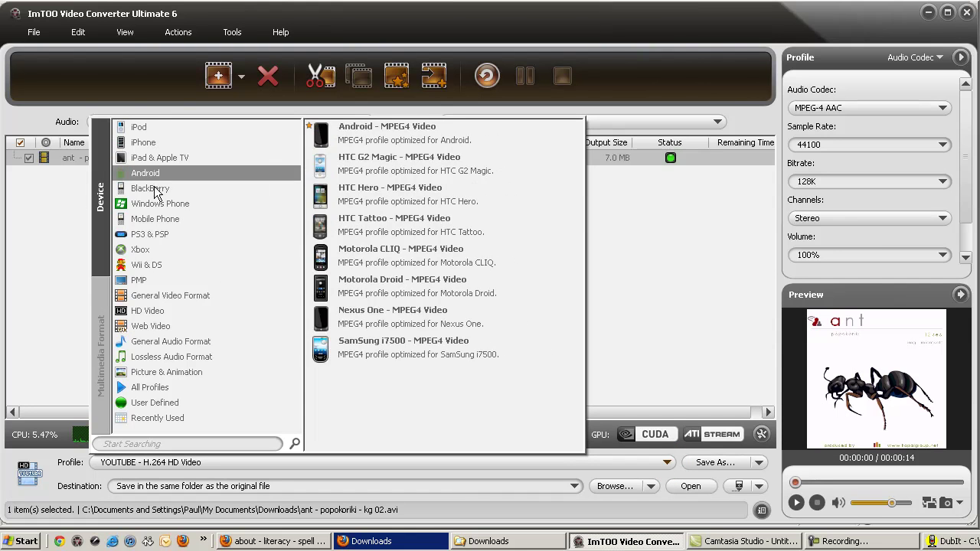
pyautogui.moveTo(154, 225)
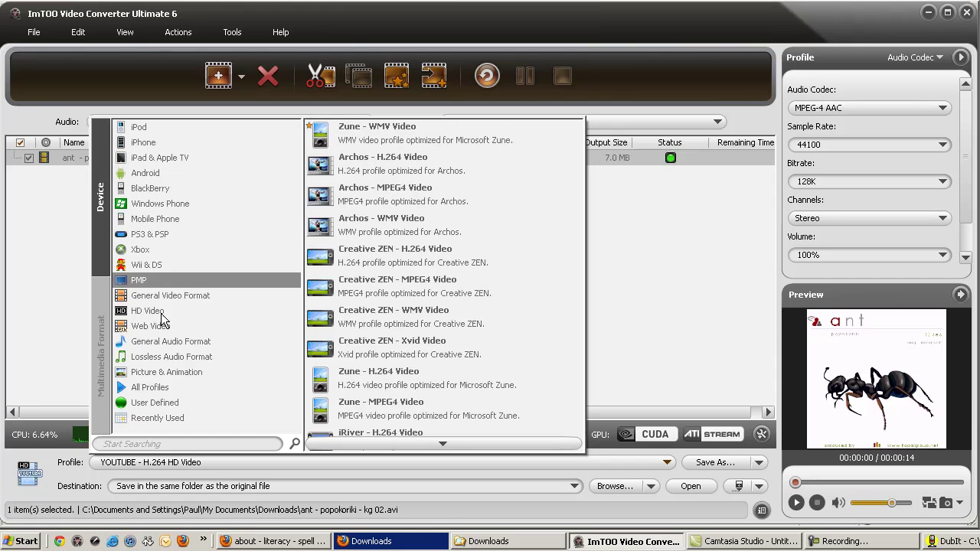
pyautogui.moveTo(162, 331)
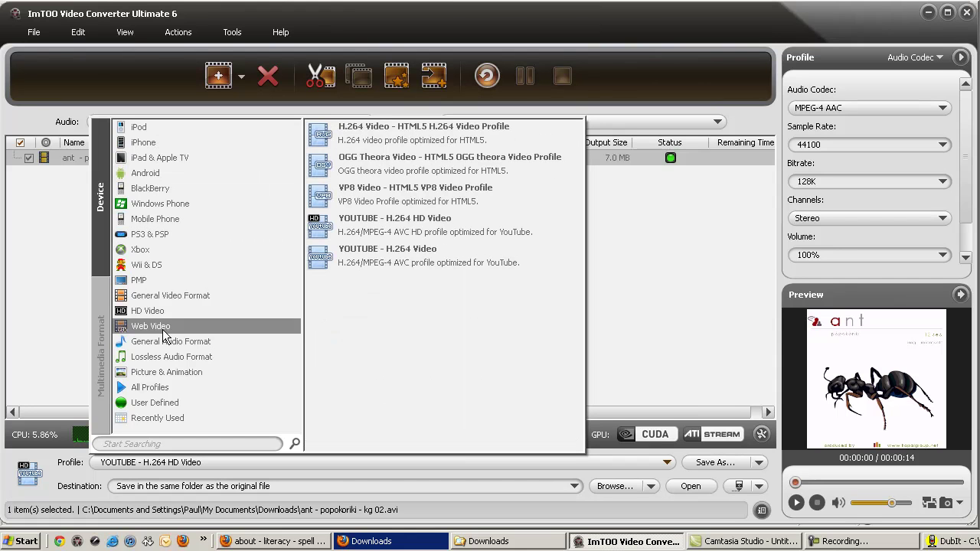
# - Apply the YOUTUBE - H.264 HD Video profile and convert the ant clip to a 264.7 KB file
pyautogui.click(429, 221)
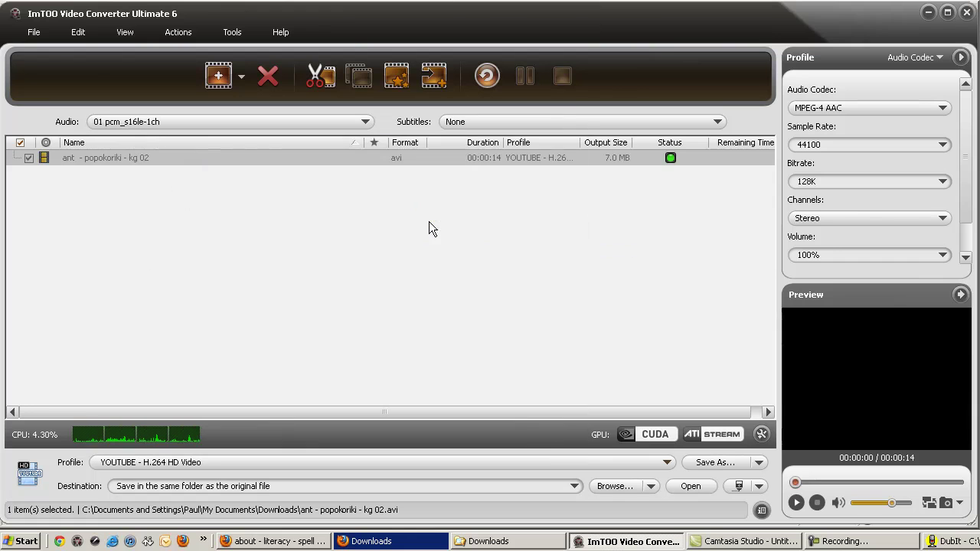
pyautogui.click(486, 76)
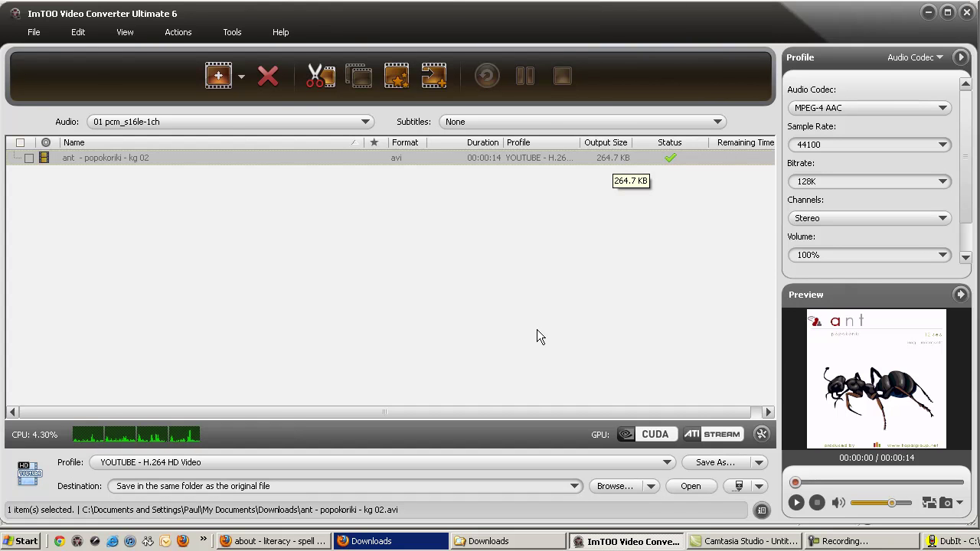
pyautogui.click(298, 541)
# - Upload 'ant - popokoriki - kg 02.mp4' from Downloads to the YouTube channel
pyautogui.click(461, 77)
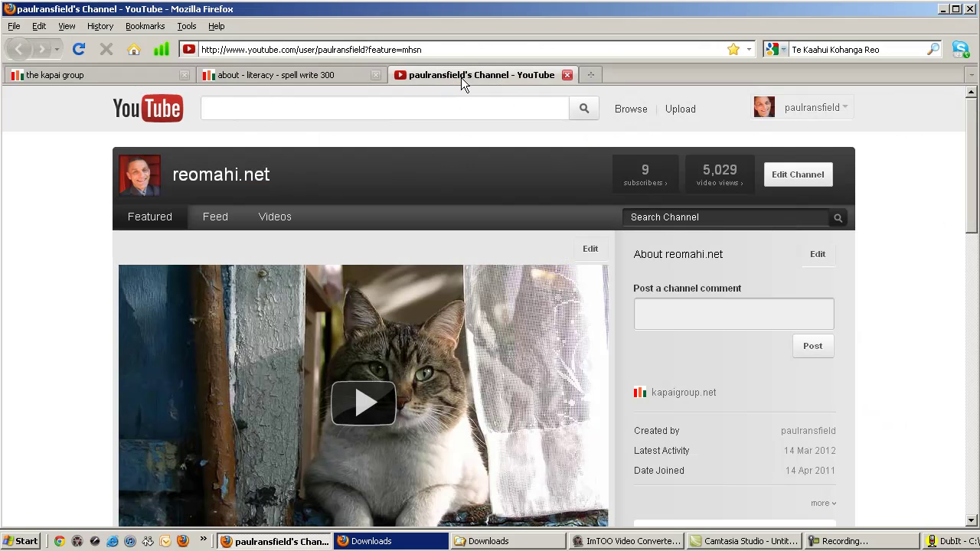
pyautogui.click(677, 112)
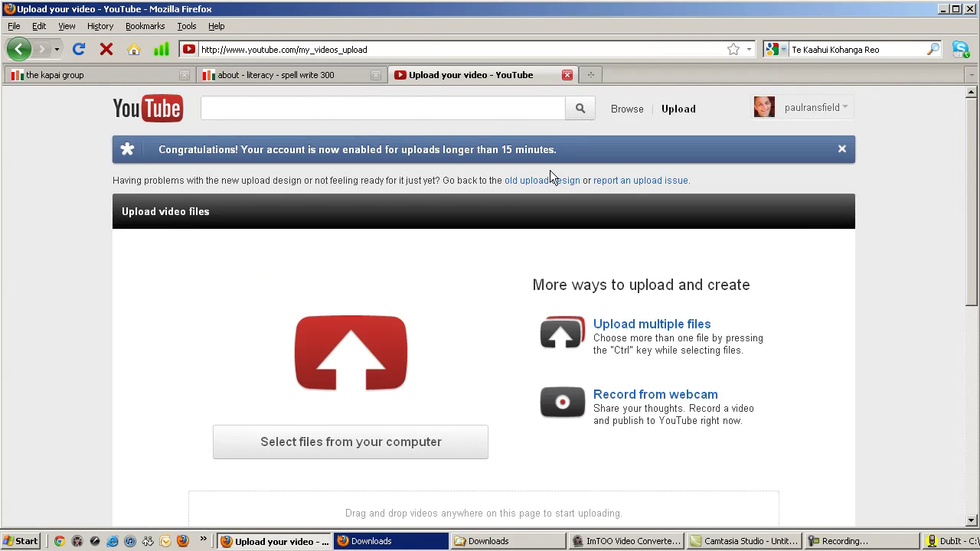
pyautogui.click(352, 444)
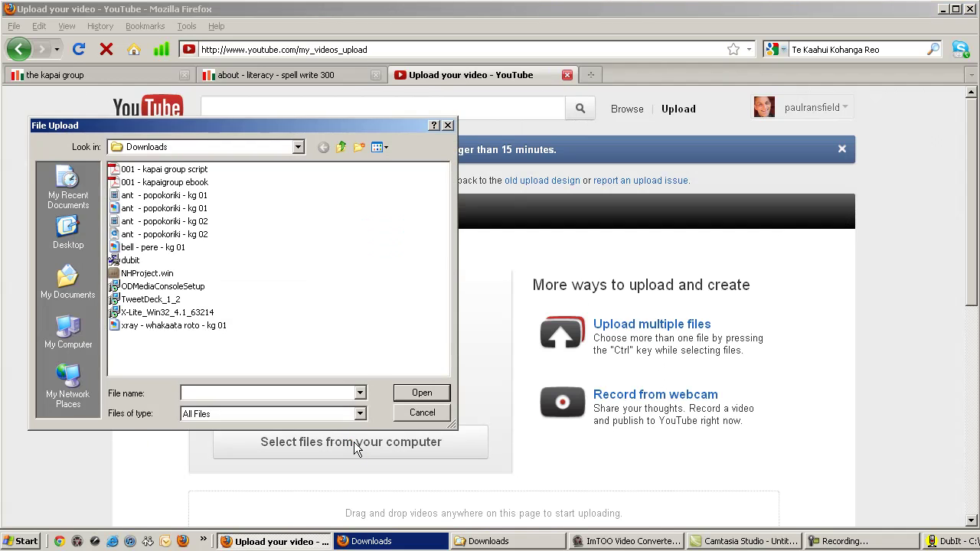
pyautogui.click(161, 235)
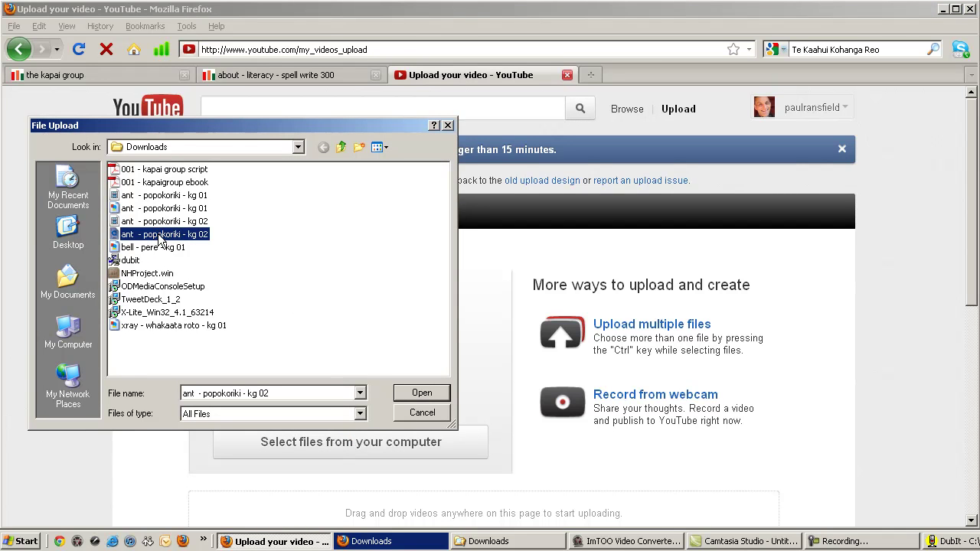
pyautogui.click(427, 394)
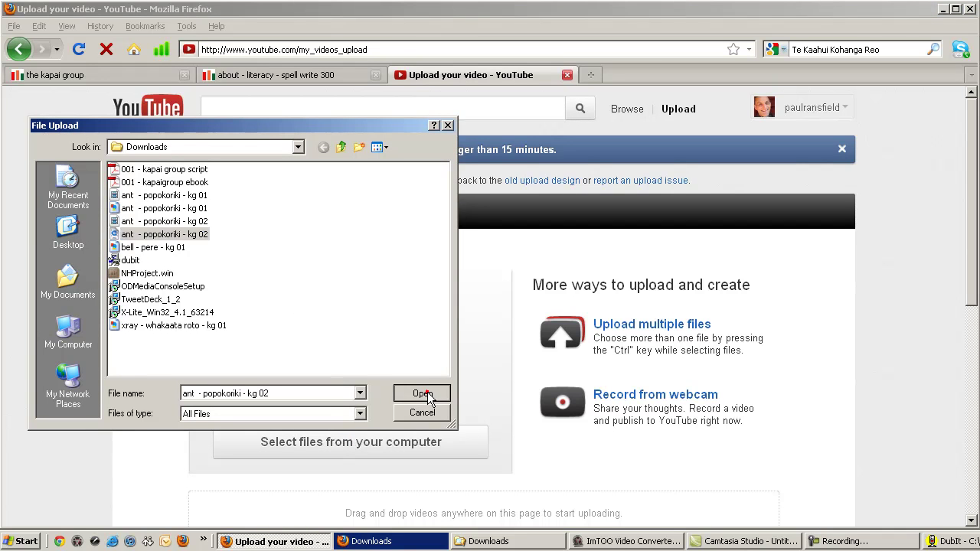
# - Add the description 'hi frequency words english to te reo maori' and the tag 'learn english'
pyautogui.click(280, 289)
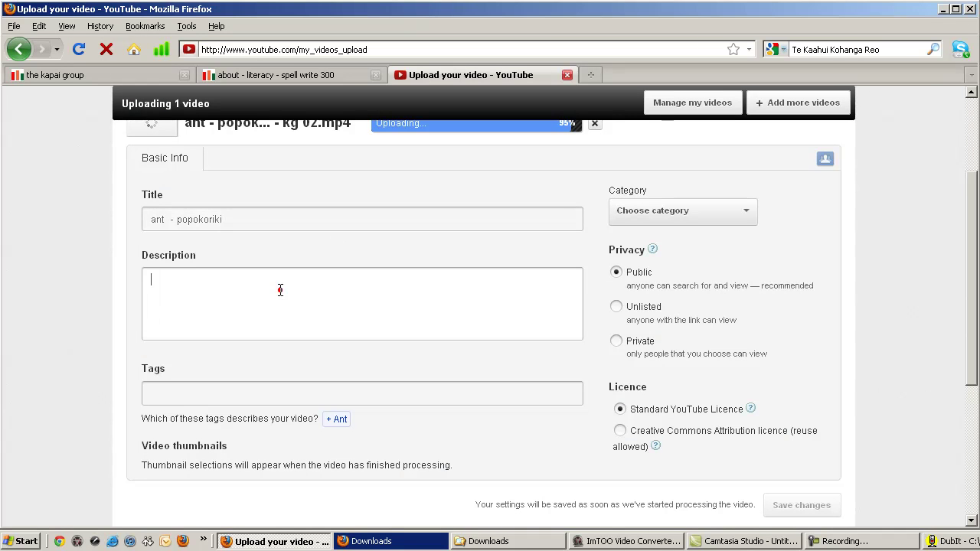
pyautogui.write('hi freq')
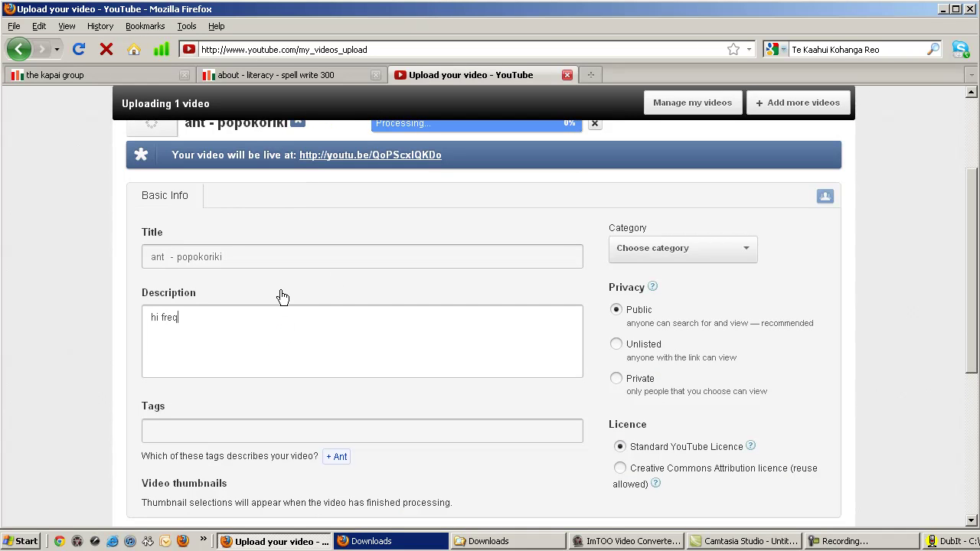
pyautogui.write('uency words english to te reo maori')
pyautogui.click(198, 434)
pyautogui.write('learn')
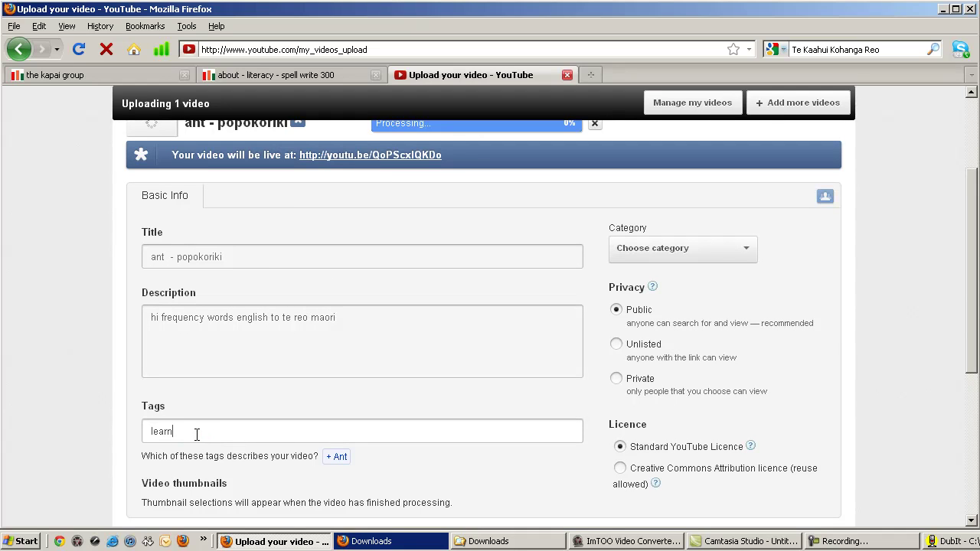
pyautogui.write(' english')
pyautogui.press('Tab')
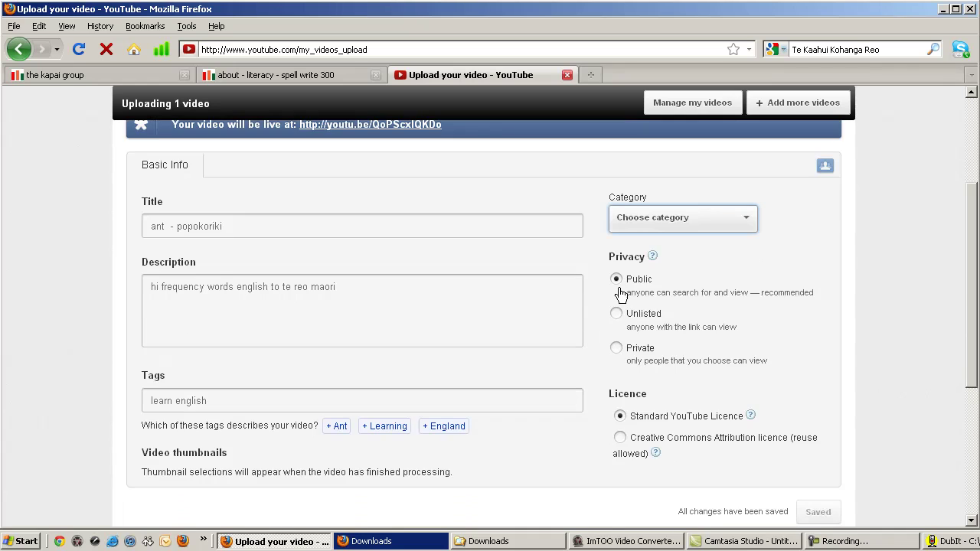
# - Open the uploaded ant - popokoriki video's watch page from the Upload complete panel
pyautogui.scroll(5, 619, 298)
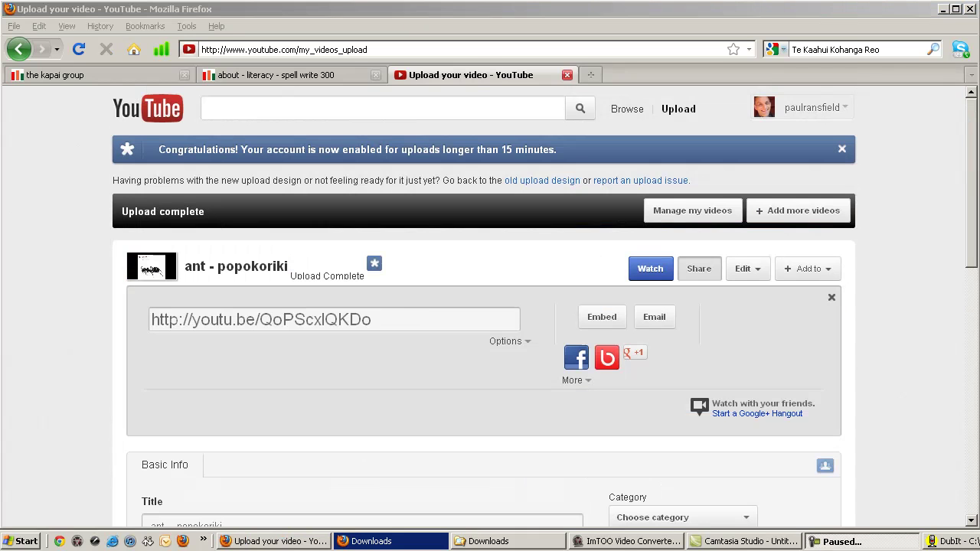
pyautogui.click(650, 269)
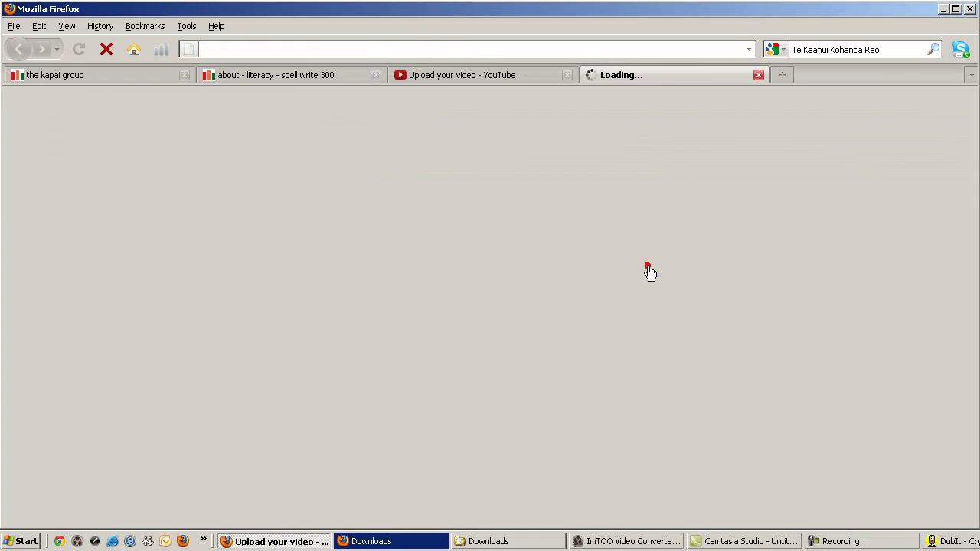